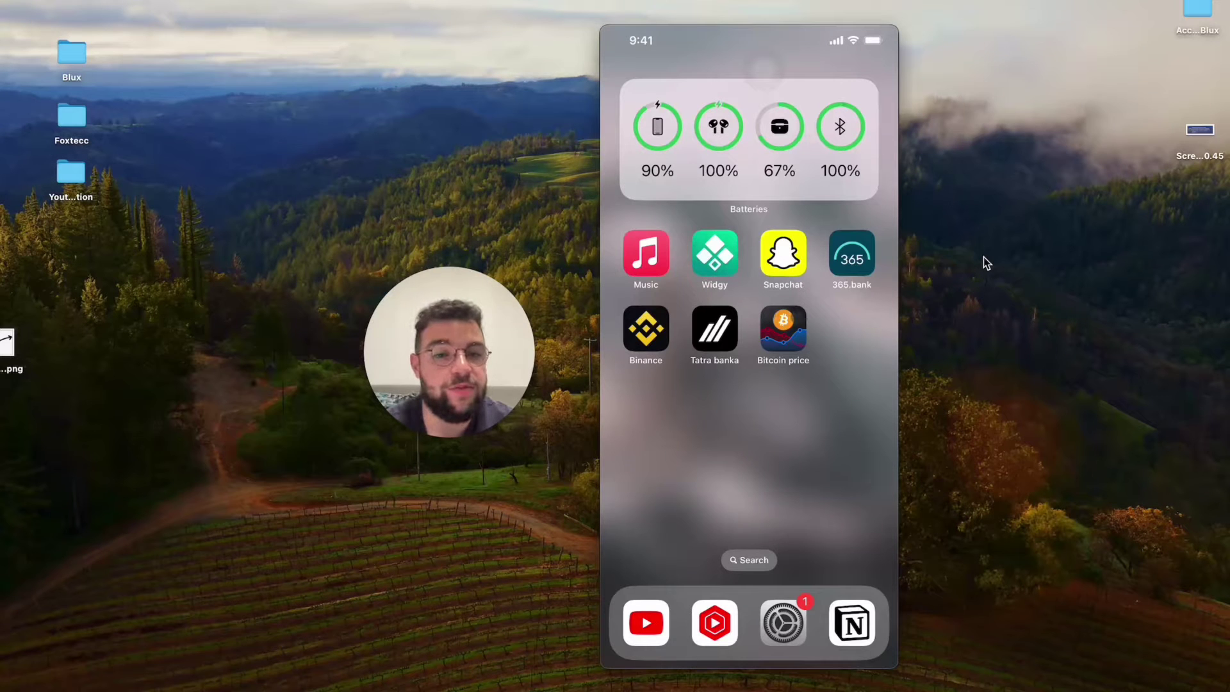
Step: Place the Bitcoin price BTC/USD chart widget on the home screen and bring up the widget gallery
left_click(783, 329)
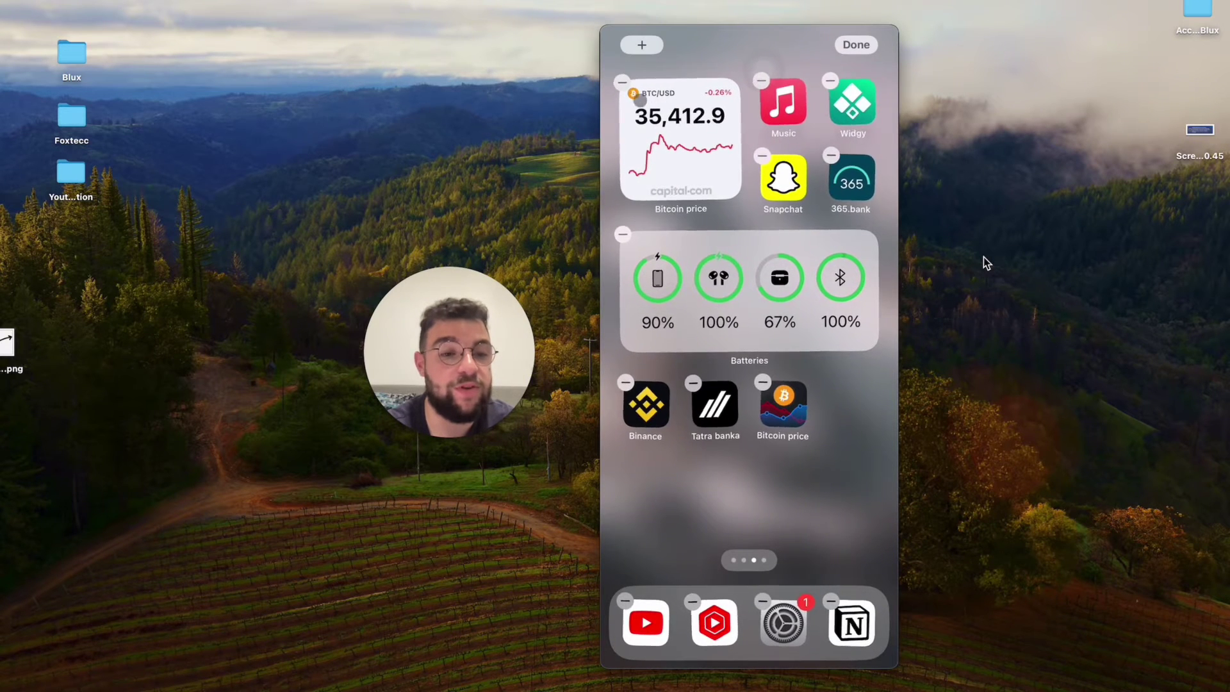
left_click(642, 42)
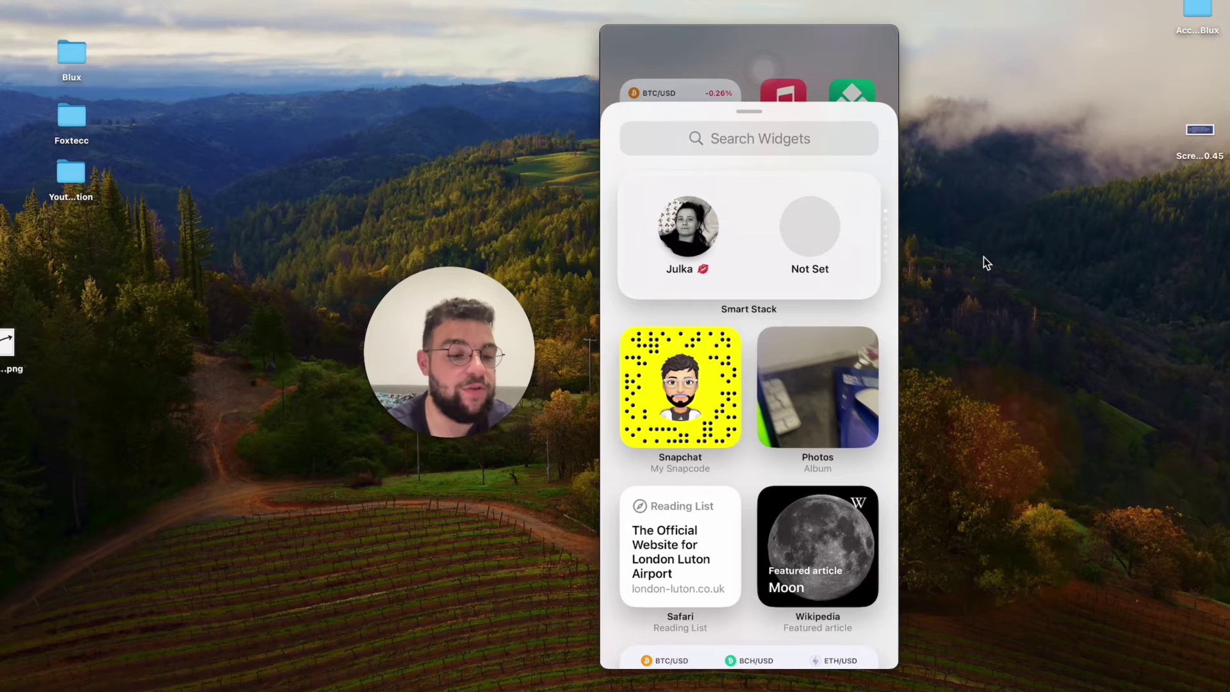
Step: Find Binance in the gallery, compare its Crypto List and Favorites sizes, and add Crypto List showing BNB
scroll(754, 320, "down", 3)
scroll(753, 321, "down", 10)
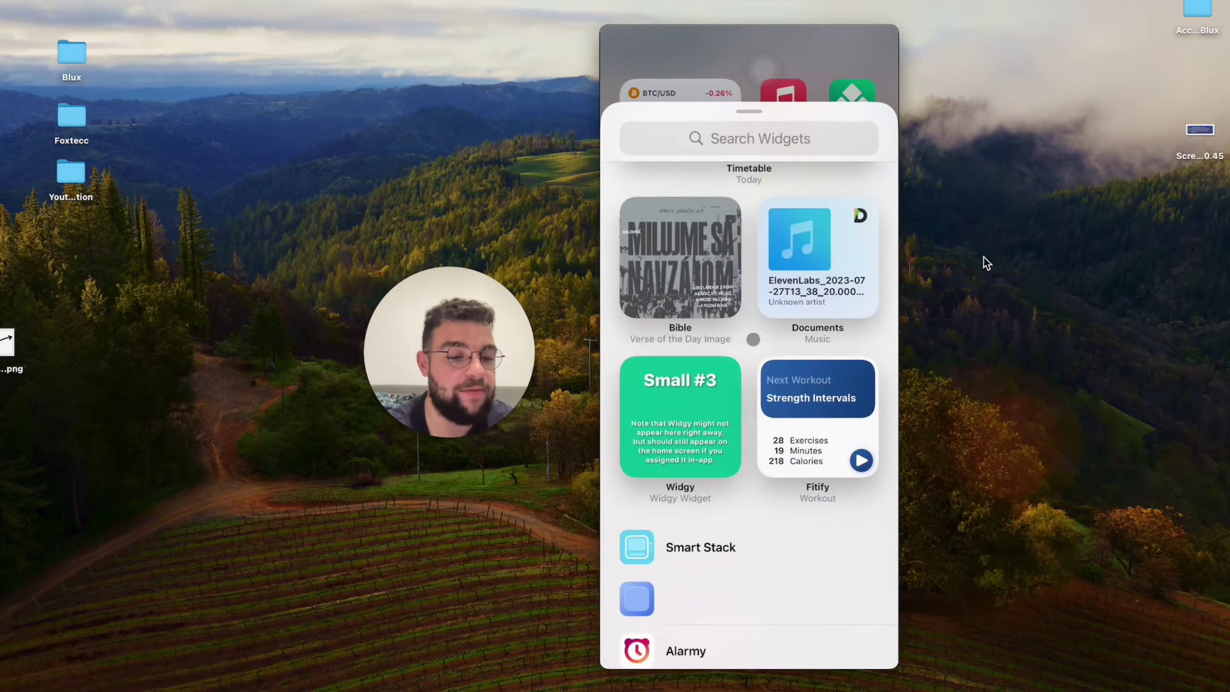
scroll(754, 320, "down", 10)
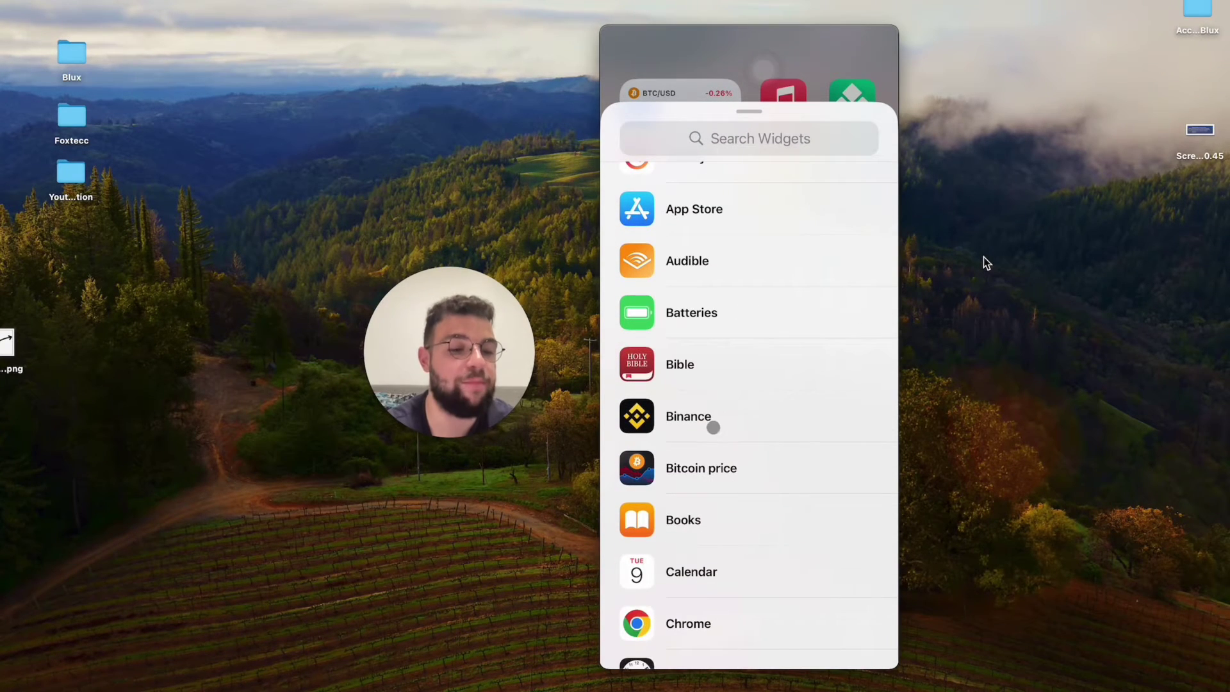
left_click(688, 422)
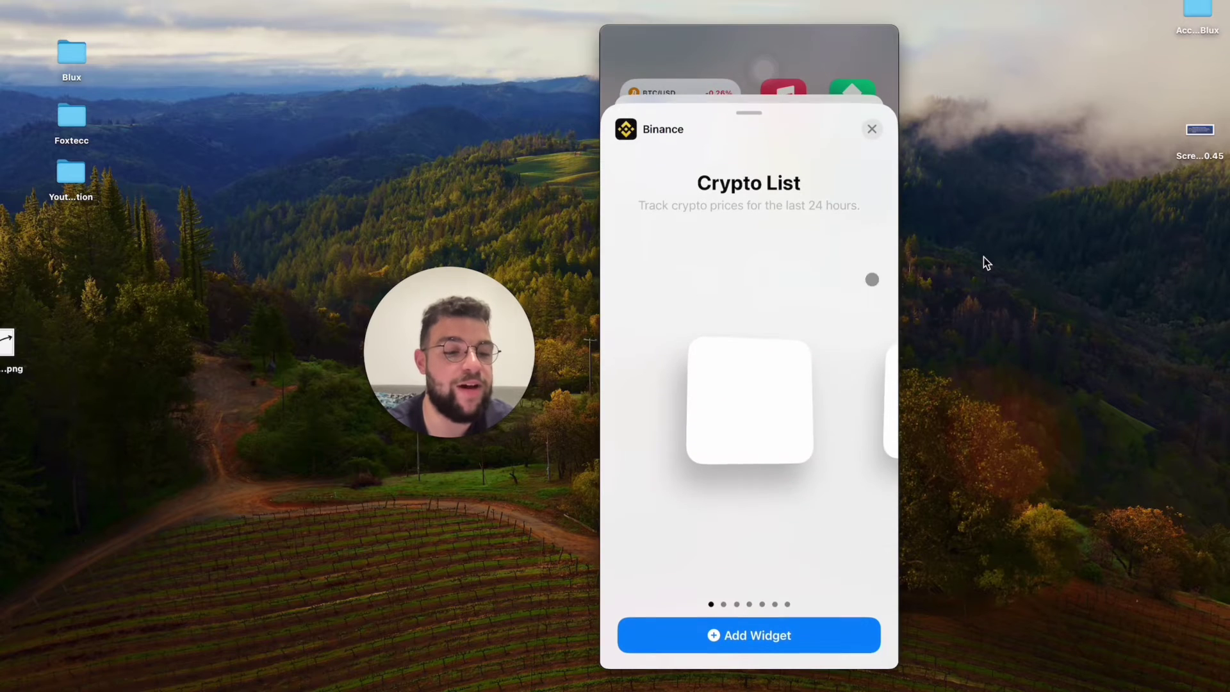
left_click_drag(875, 433, 833, 419)
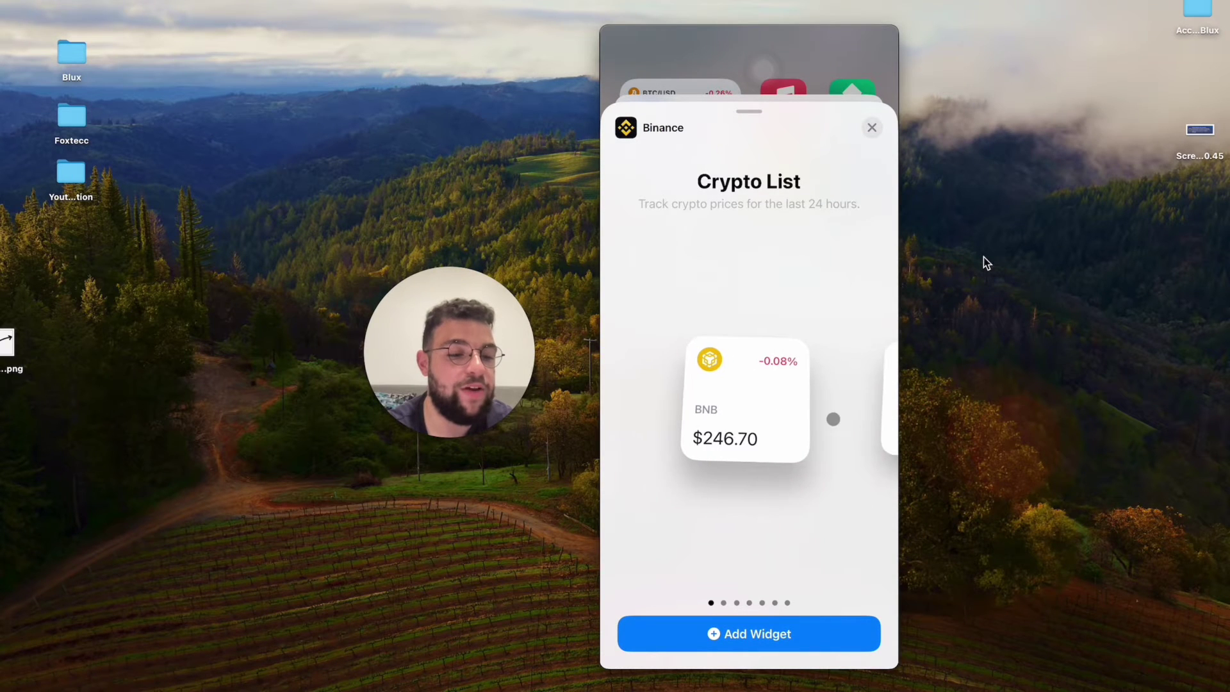
left_click_drag(785, 453, 679, 442)
left_click_drag(890, 404, 668, 416)
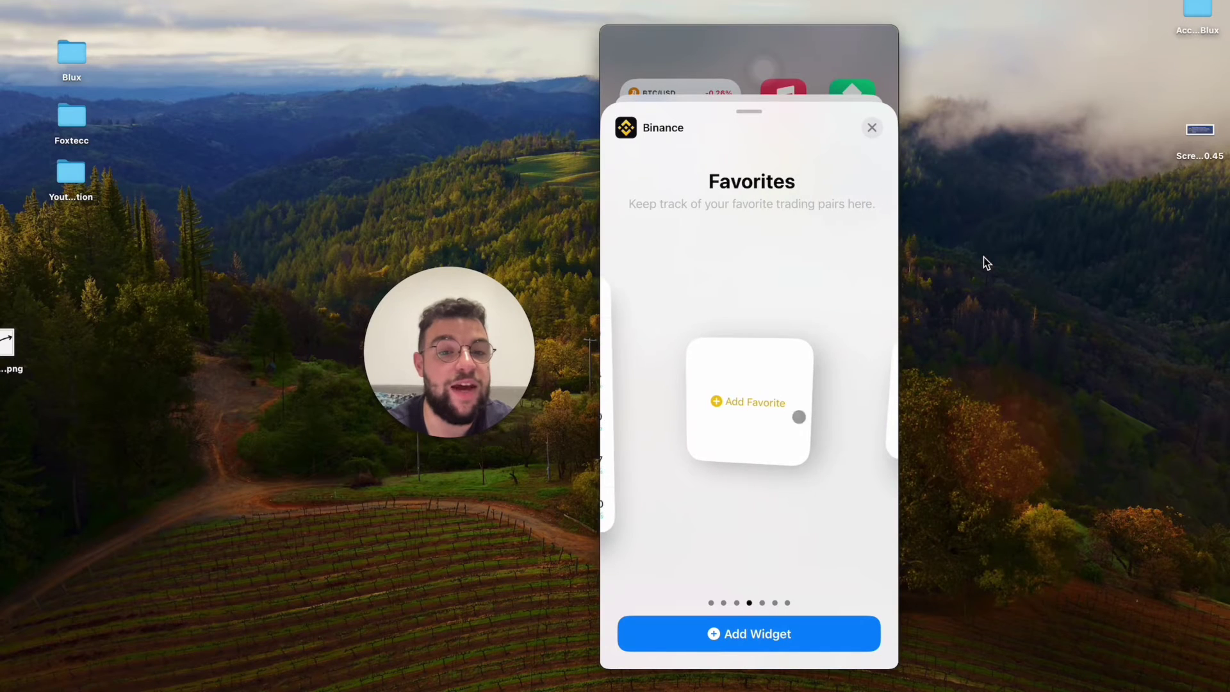
left_click_drag(832, 434, 645, 420)
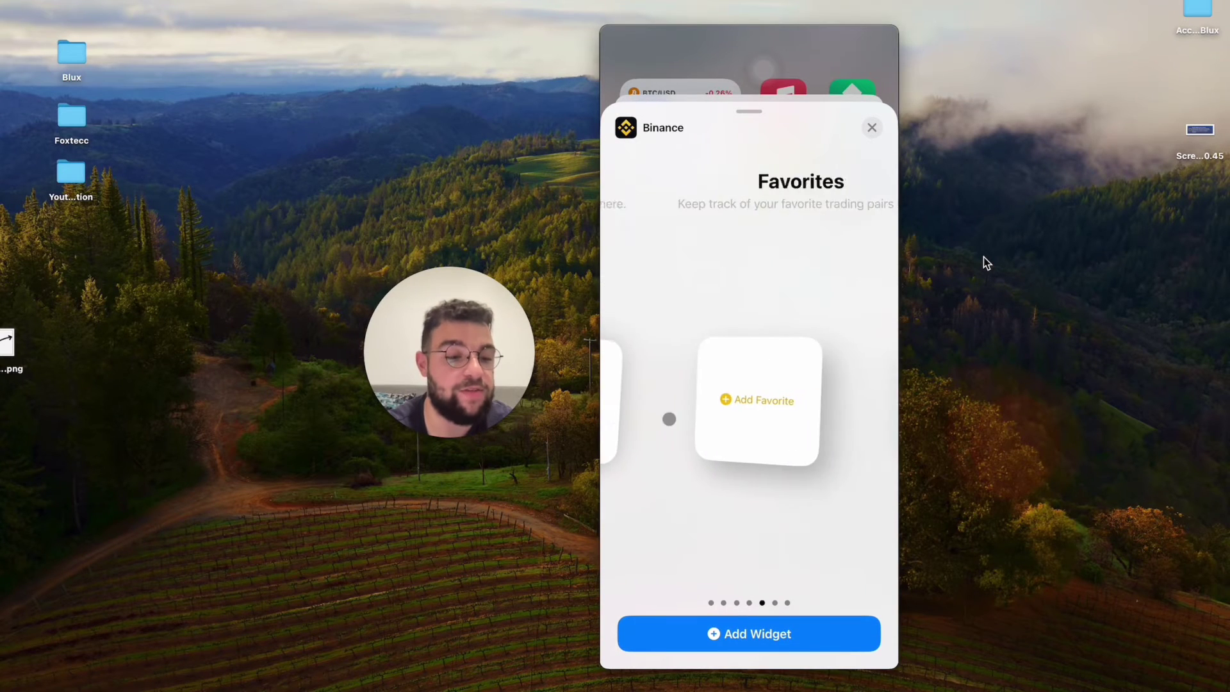
left_click_drag(845, 404, 895, 420)
left_click_drag(821, 426, 804, 382)
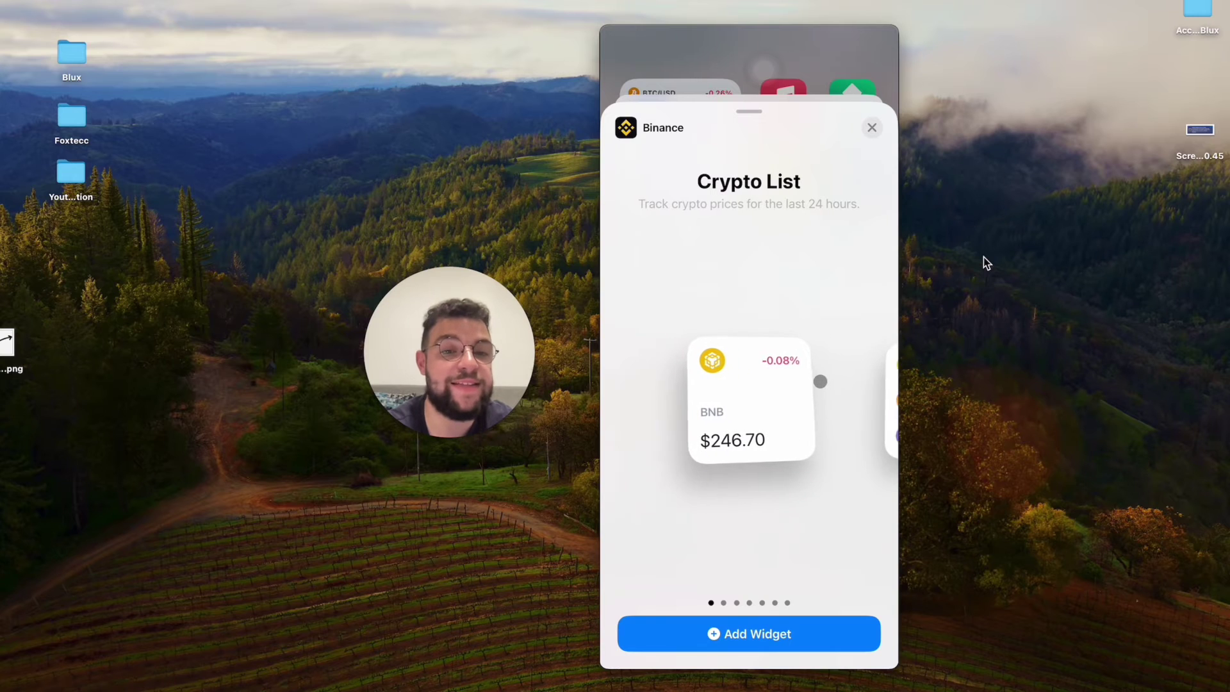
left_click(751, 631)
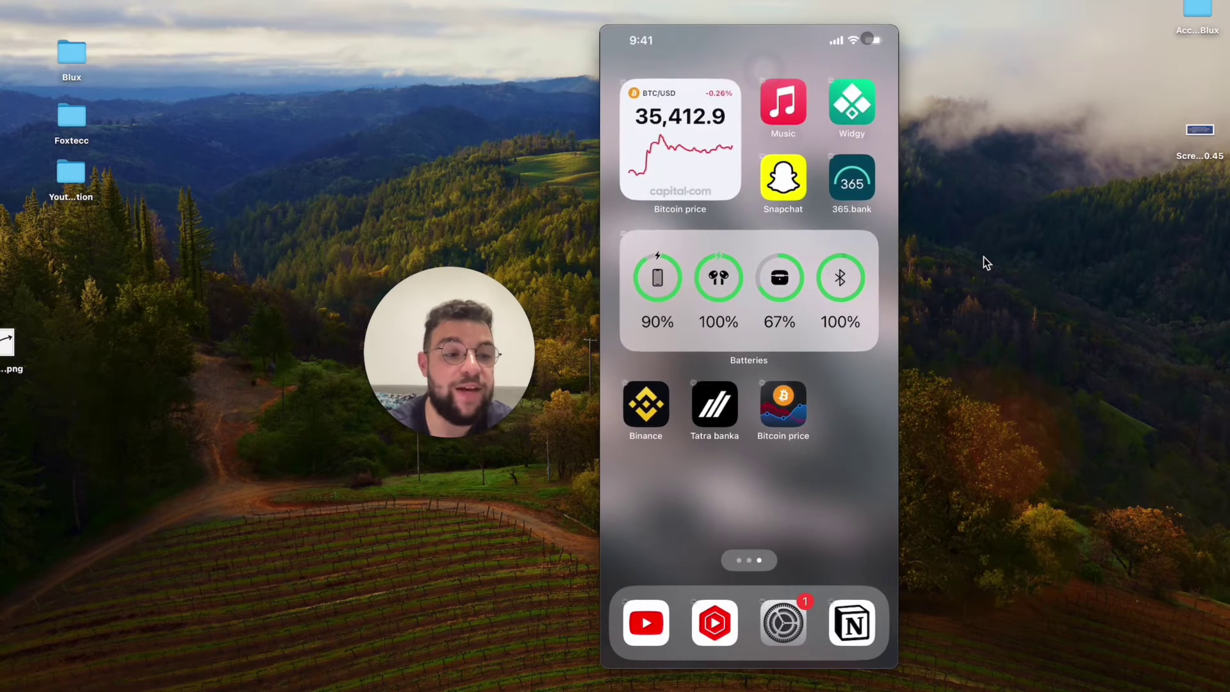
Step: Open the App Store from the App Library and go to its Search field
left_click_drag(833, 448, 673, 448)
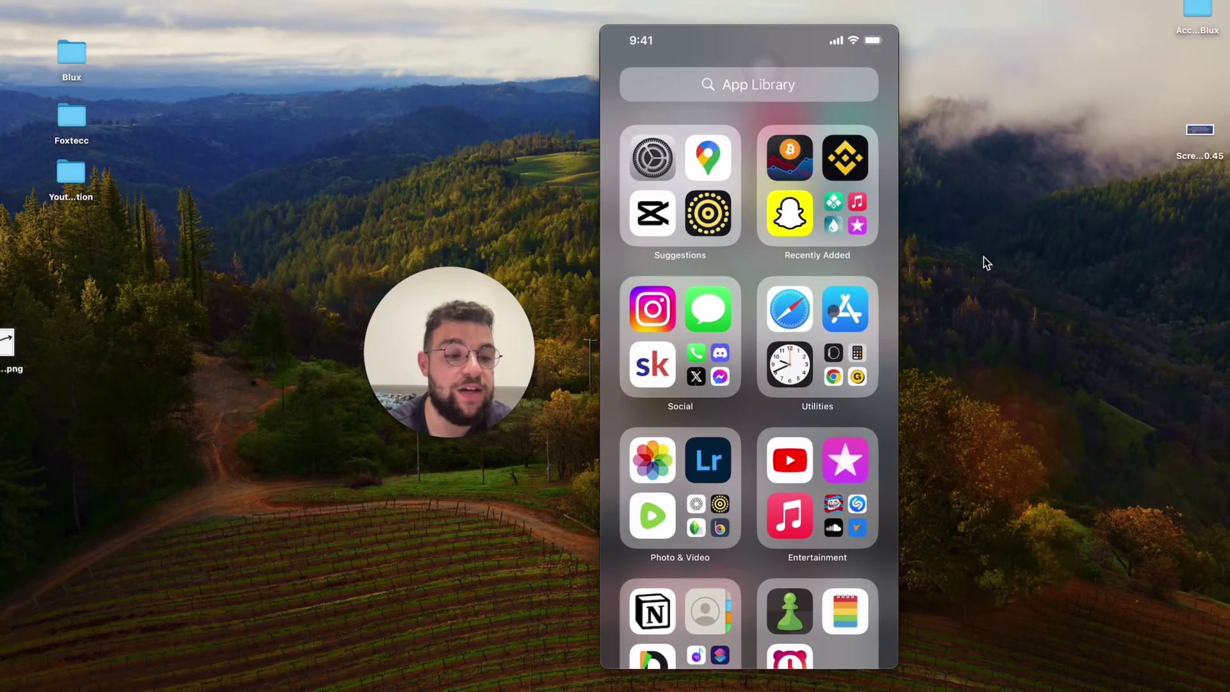
left_click(833, 311)
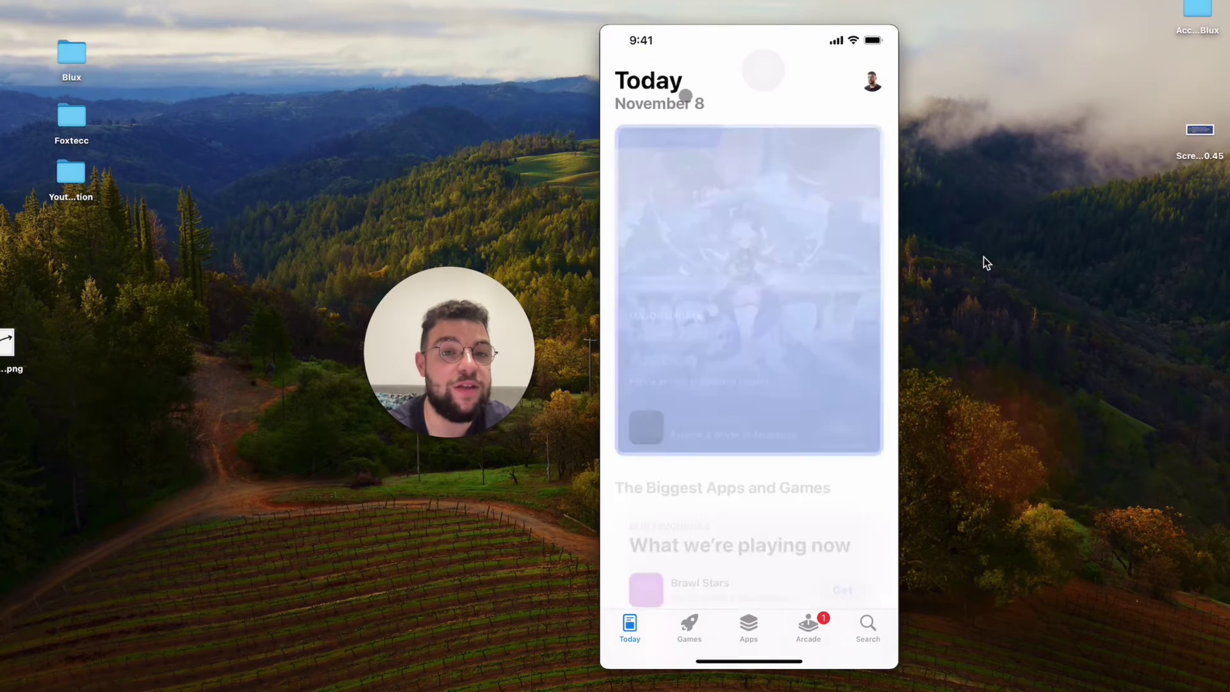
left_click(868, 624)
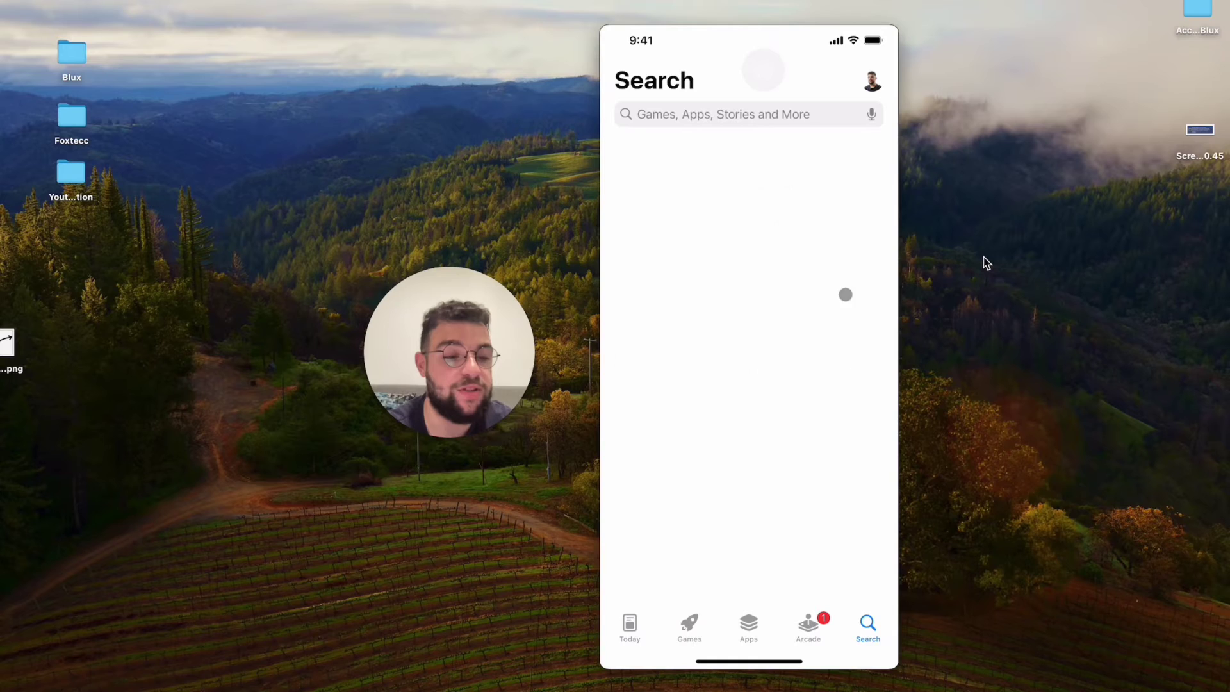
left_click(768, 118)
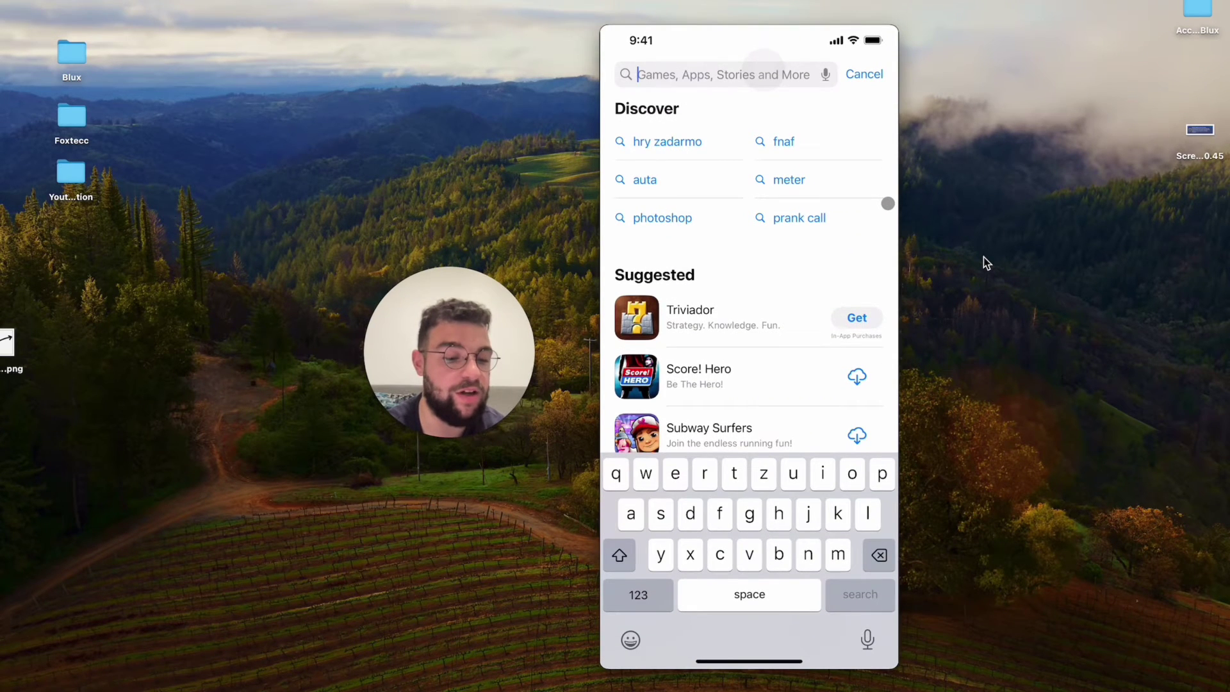
Step: Search the App Store for 'coinbase'
type("coun")
key("BackSpace")
key("BackSpace")
key("BackSpace")
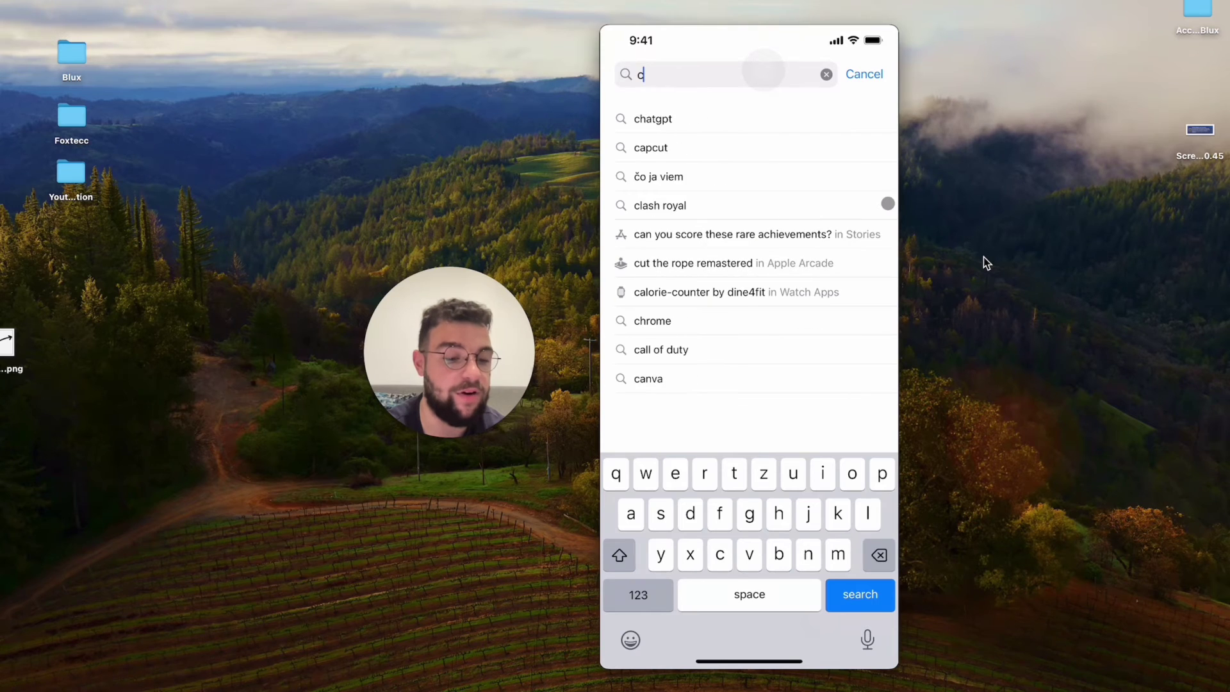
type("oo")
key("BackSpace")
type("i")
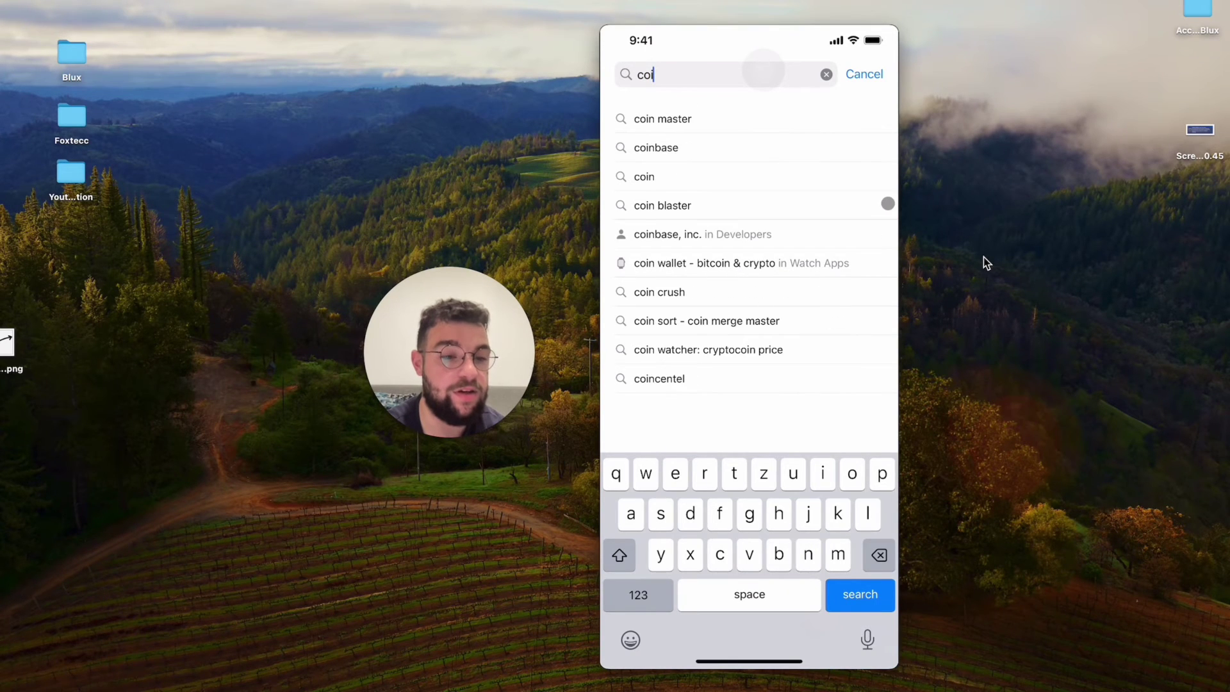
type("nbase")
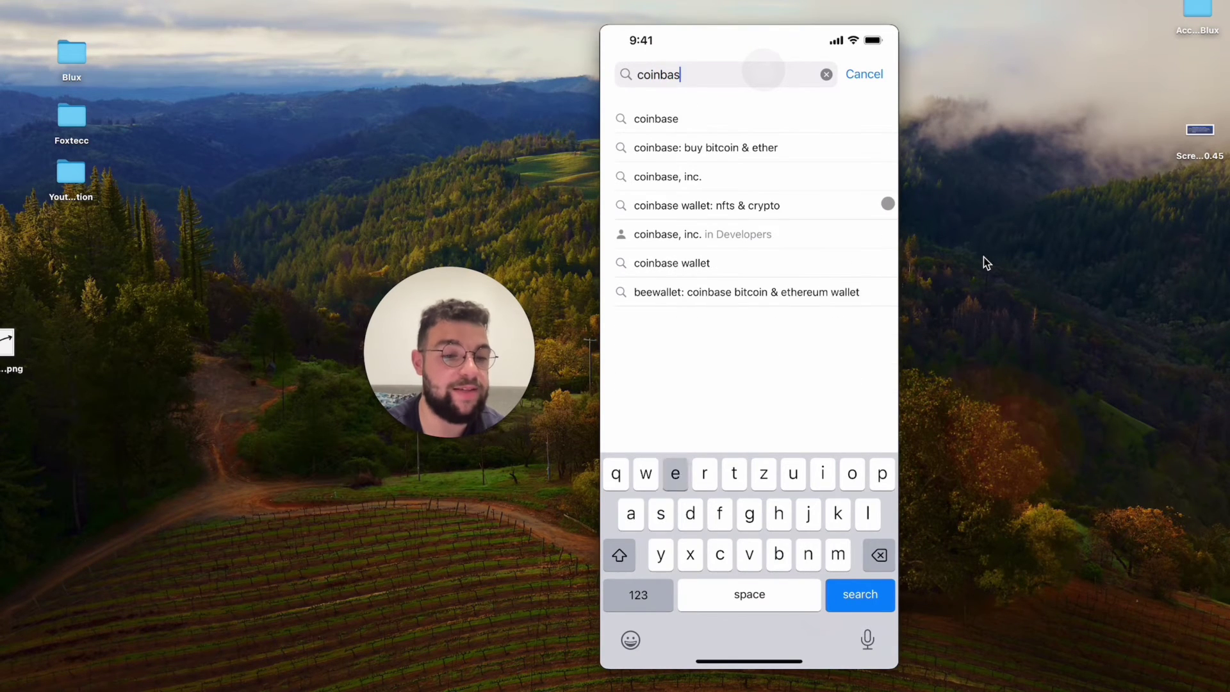
key("Return")
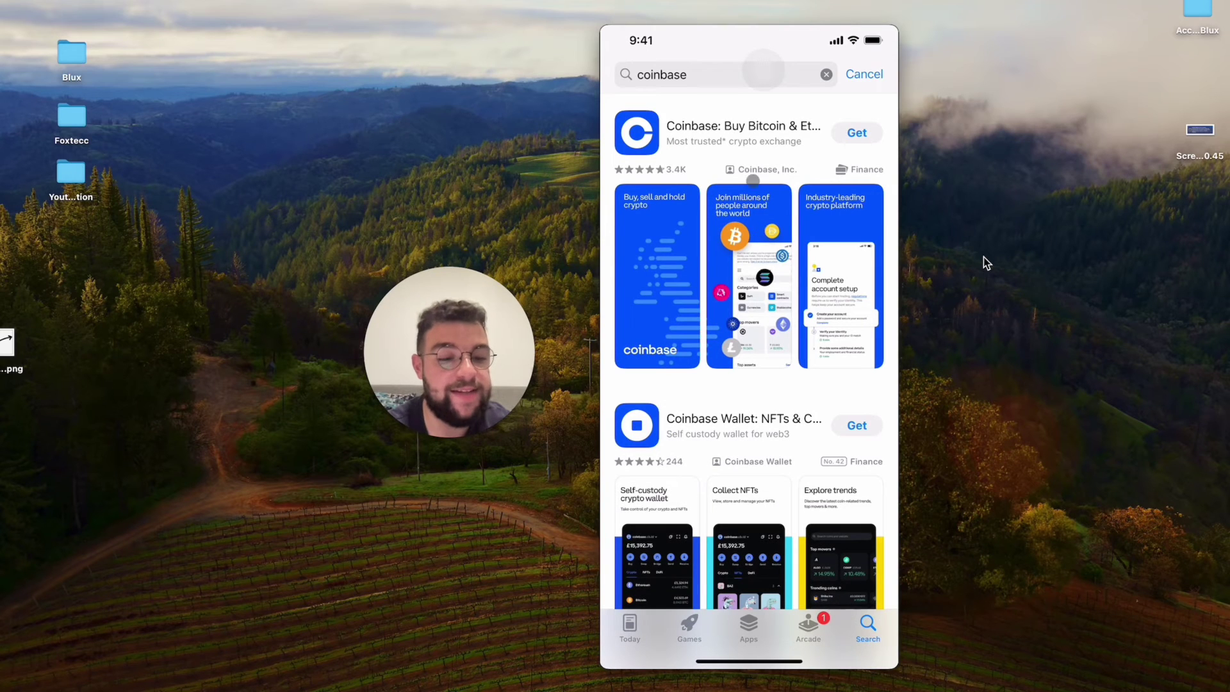
Step: Open the Coinbase store page and browse its screenshots and Ratings & Reviews
left_click(732, 140)
scroll(744, 329, "down", 3)
scroll(749, 304, "right", 10)
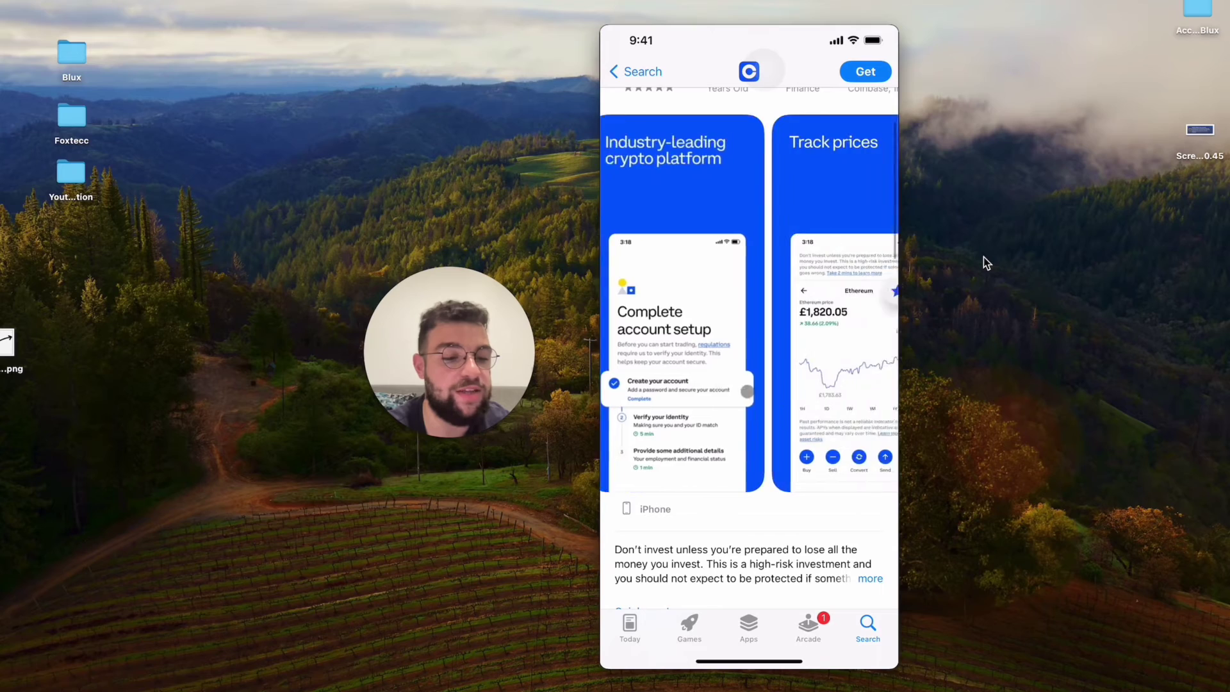
scroll(749, 304, "down", 6)
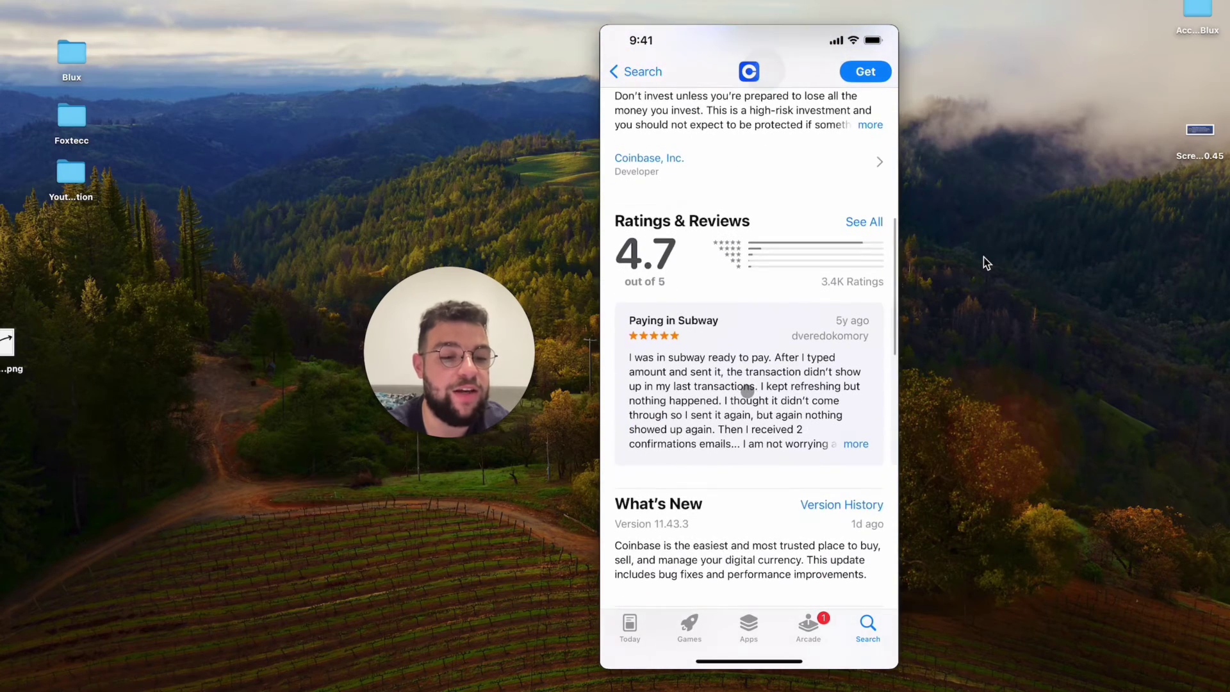
scroll(748, 346, "down", 6)
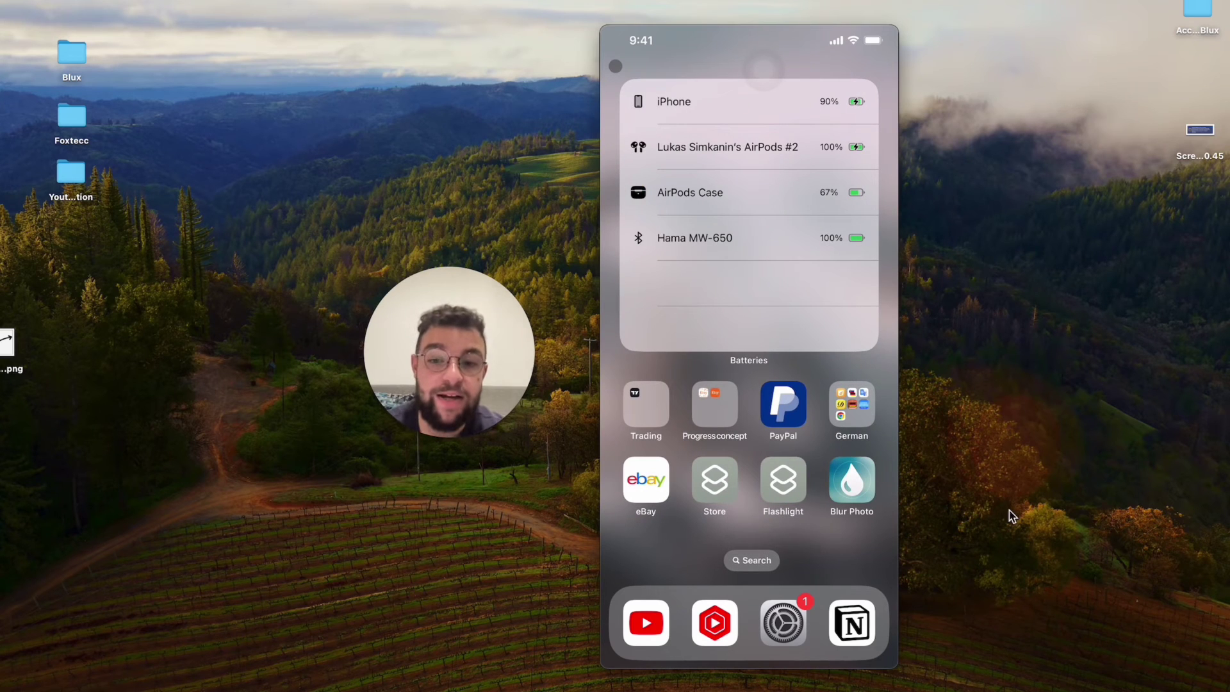
Step: Launch Safari and open the Social Media - Photo and Video course in the Foxtecc Classroom
mouse_move(718, 688)
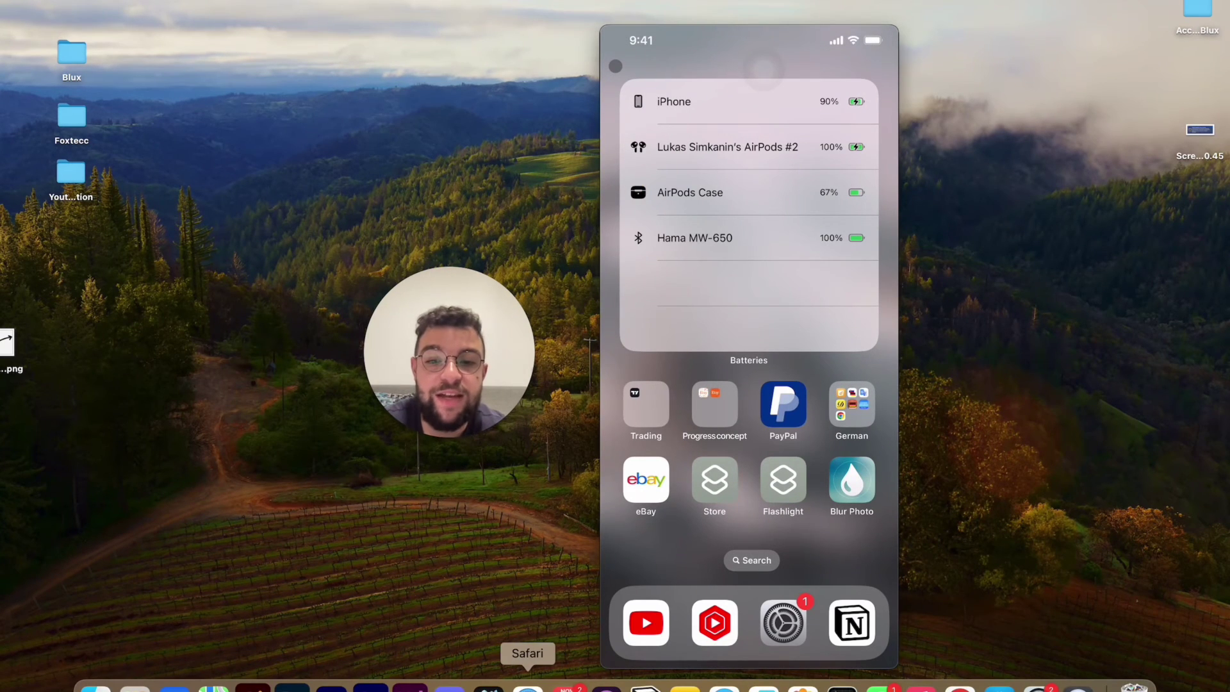
left_click(527, 685)
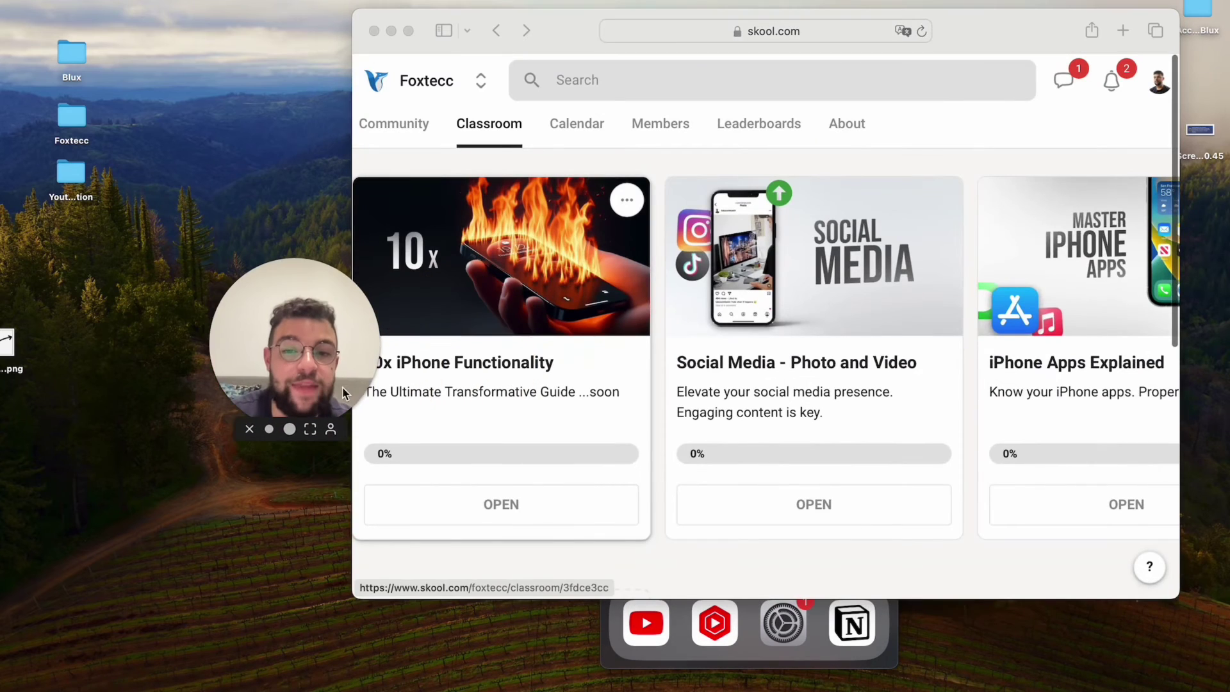
scroll(857, 245, "right", 3)
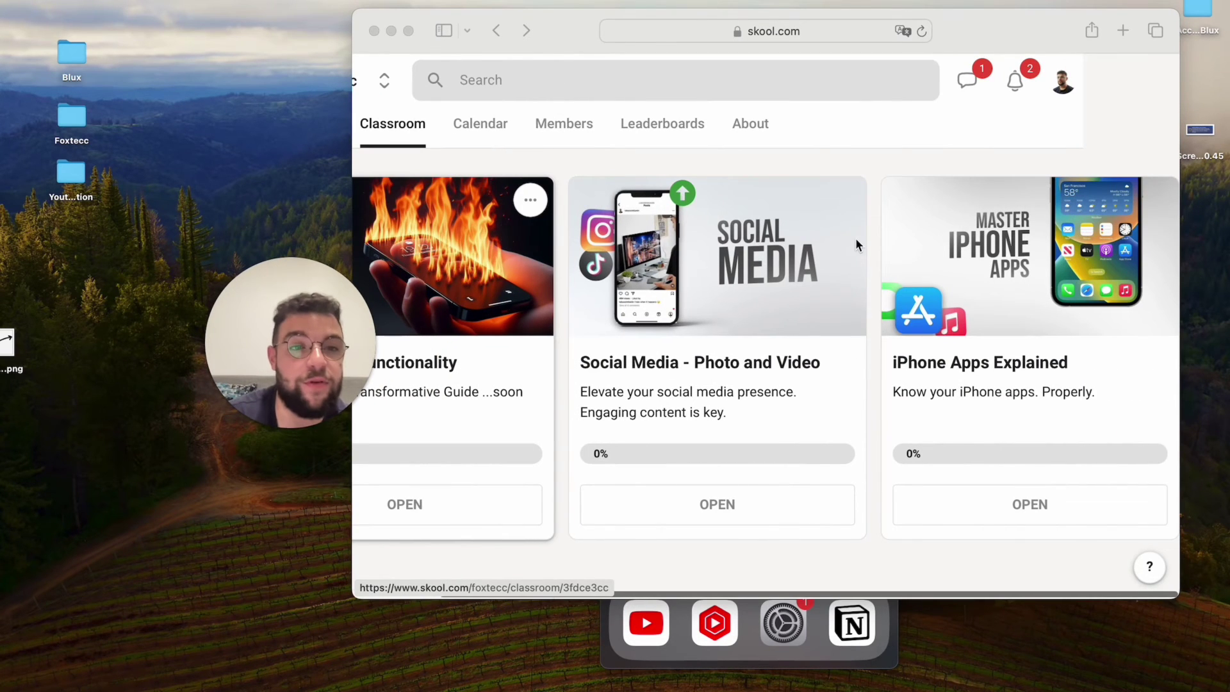
scroll(824, 204, "left", 3)
scroll(898, 266, "right", 3)
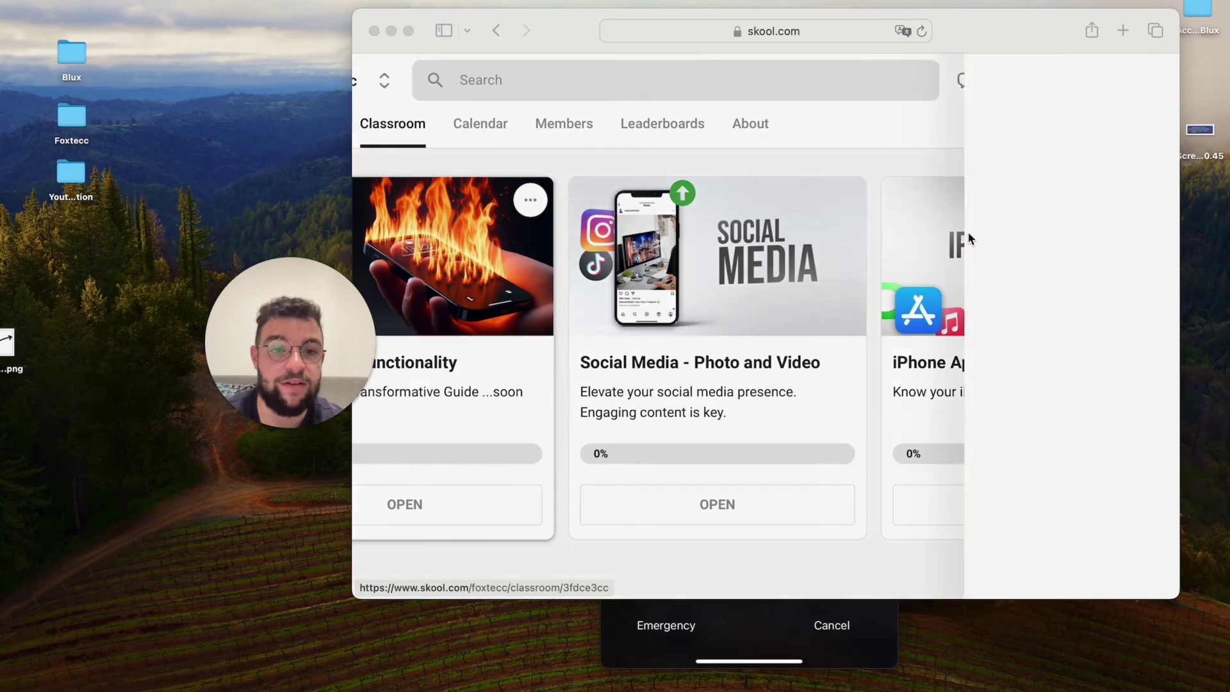
left_click(718, 211)
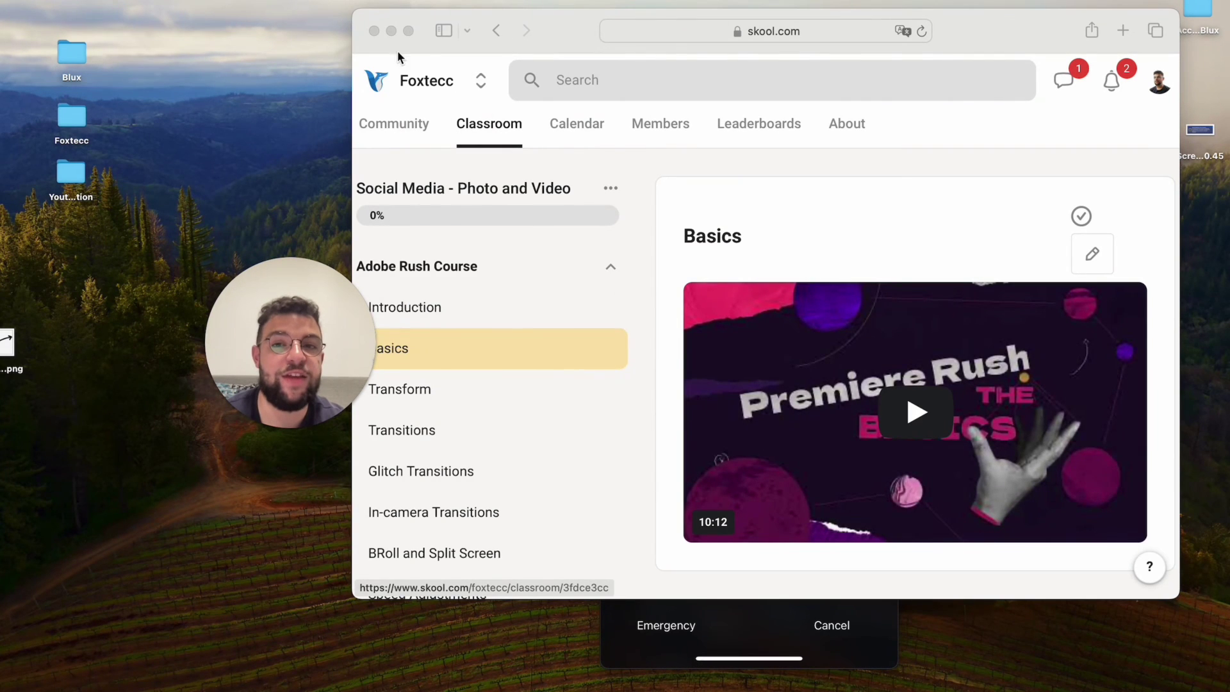
Step: Minimize Safari so QuickTime's Movie Recording shows the mirrored iPhone lock screen
left_click(391, 31)
left_click_drag(291, 359, 520, 360)
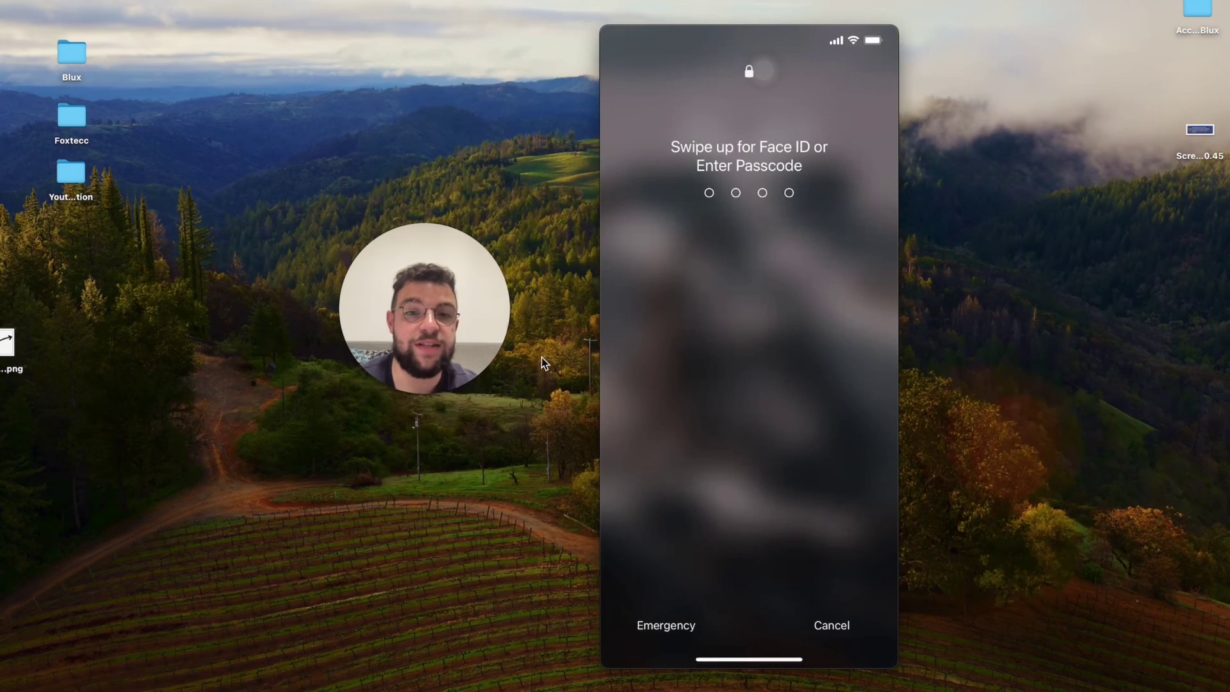
mouse_move(615, 363)
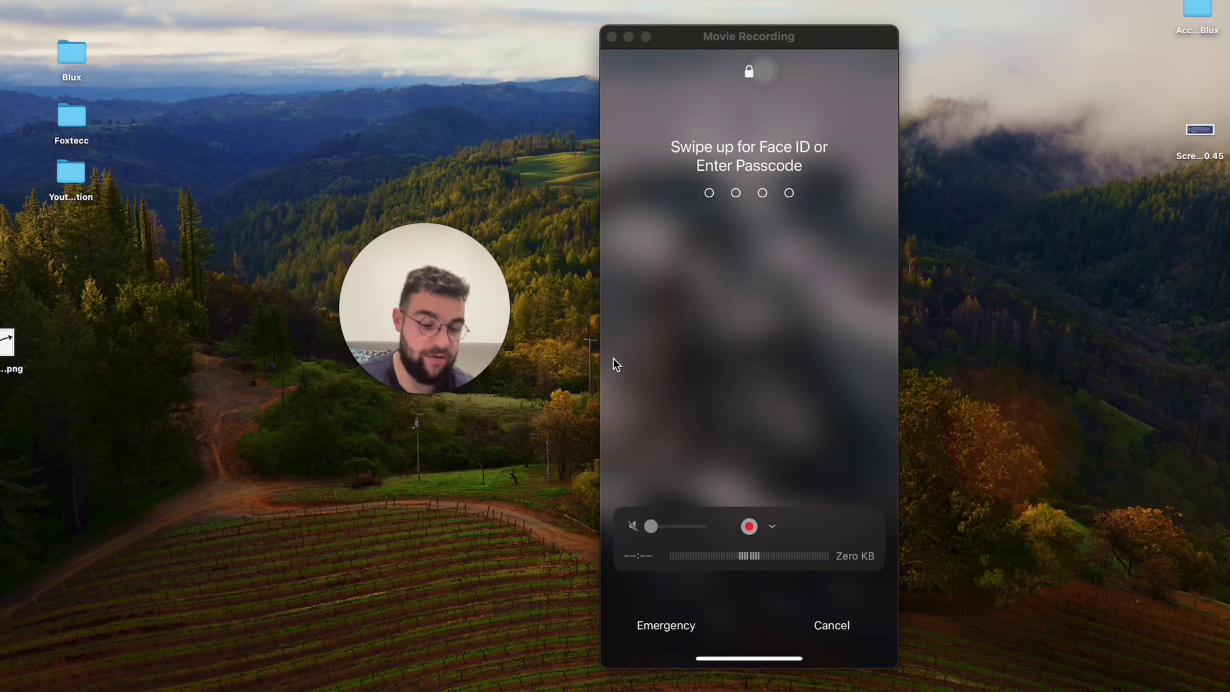